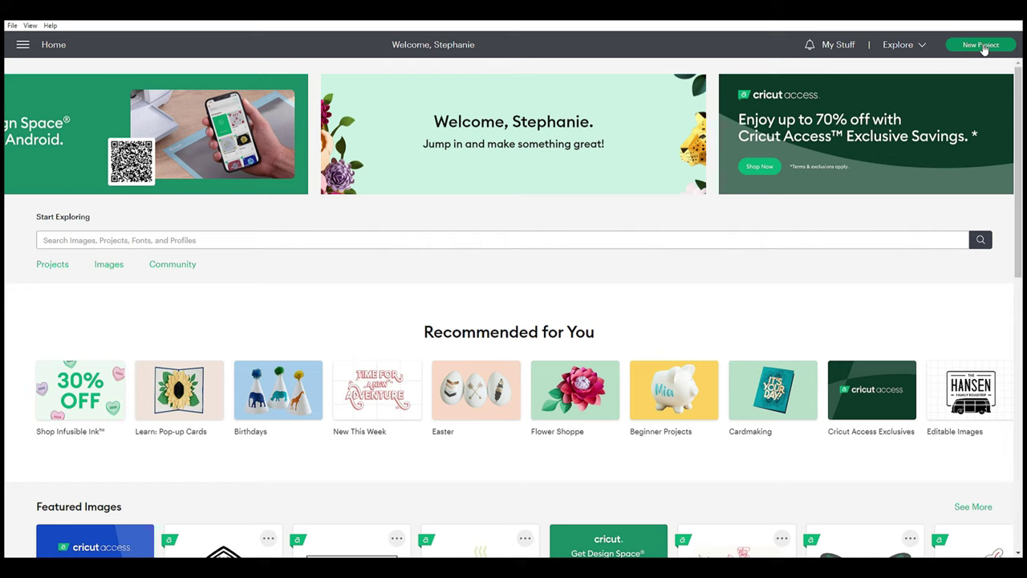
# Start a new project and upload the faux hardware sheet as a Complex image
pyautogui.click(982, 45)
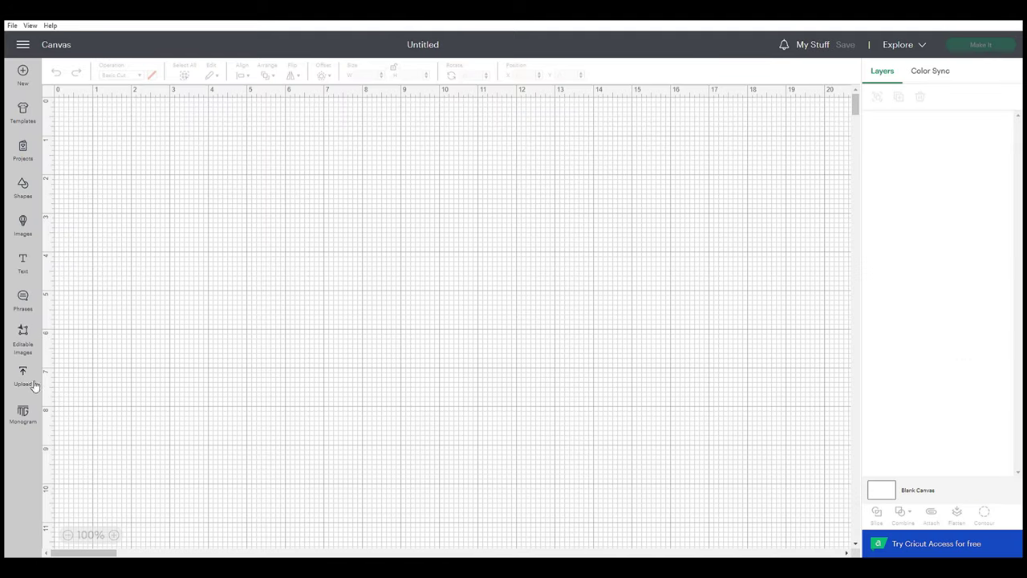
pyautogui.click(24, 377)
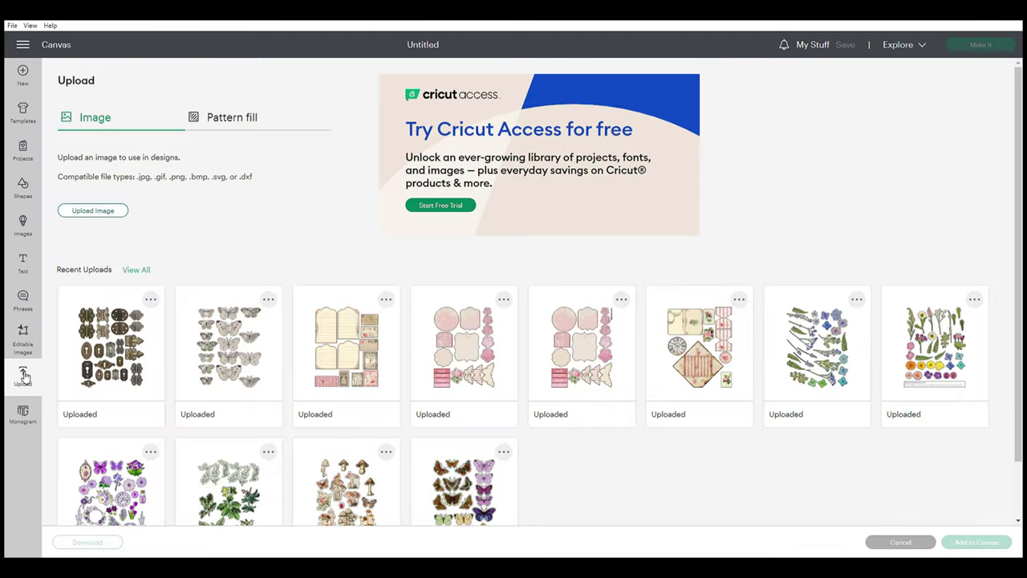
pyautogui.click(99, 211)
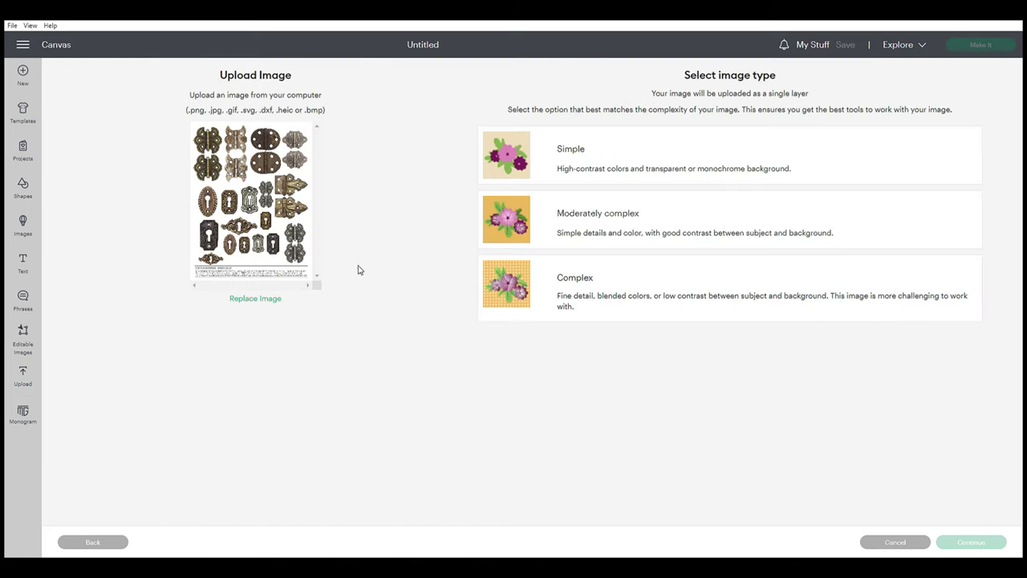
pyautogui.click(570, 300)
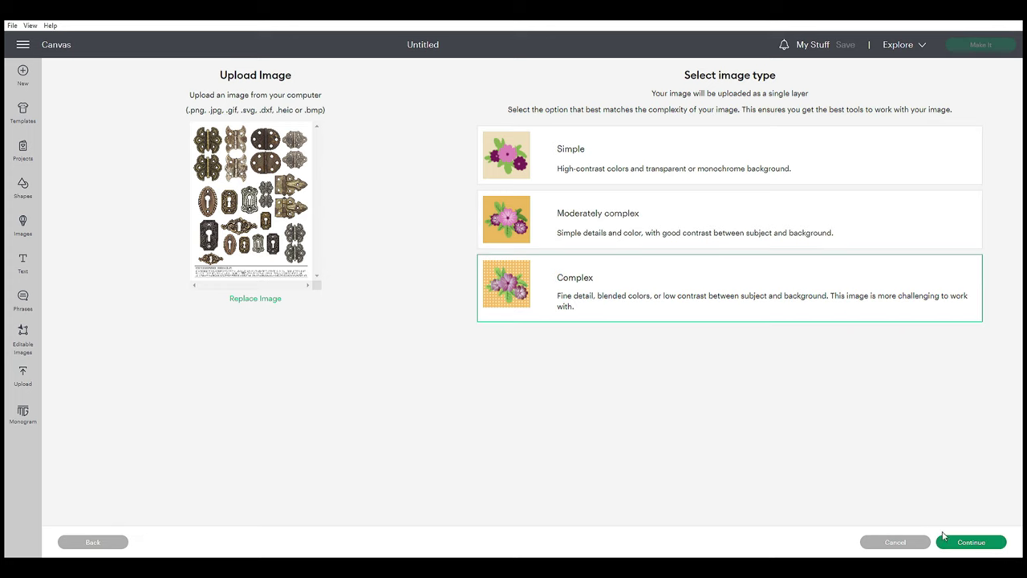
# Remove the white background around the hardware pieces using the click-to-remove selection
pyautogui.click(986, 544)
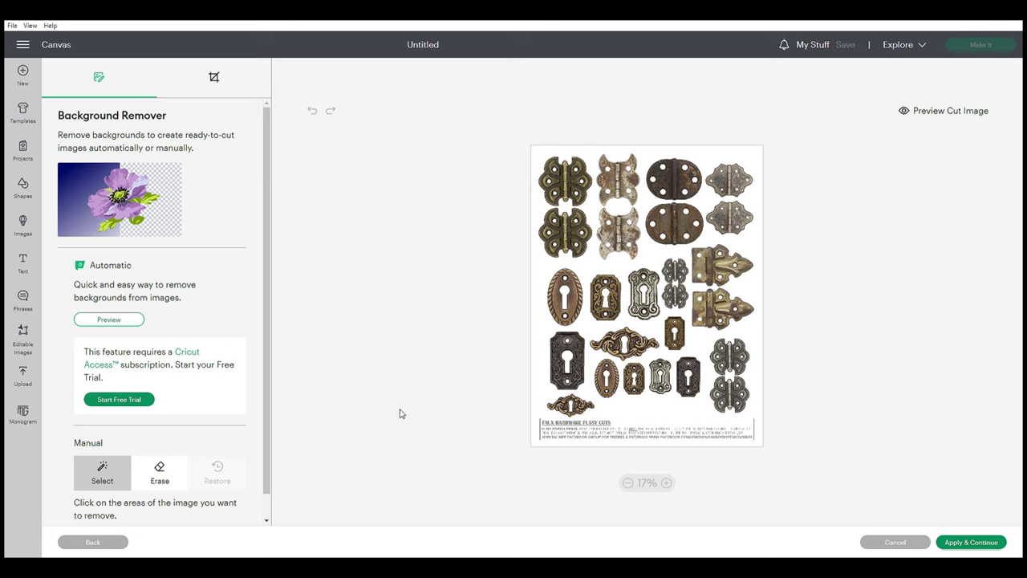
pyautogui.scroll(-1, 156, 469)
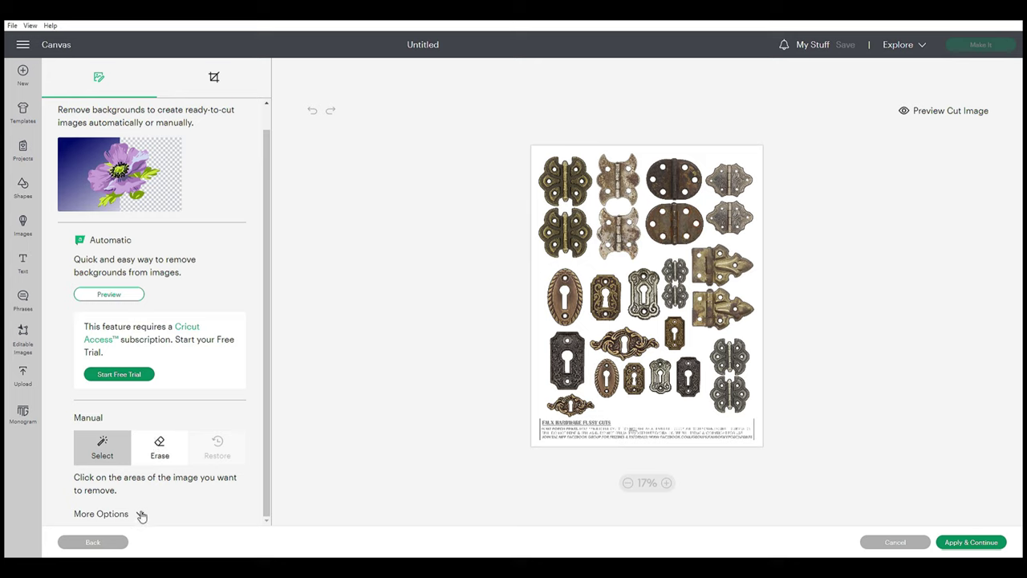
pyautogui.click(160, 452)
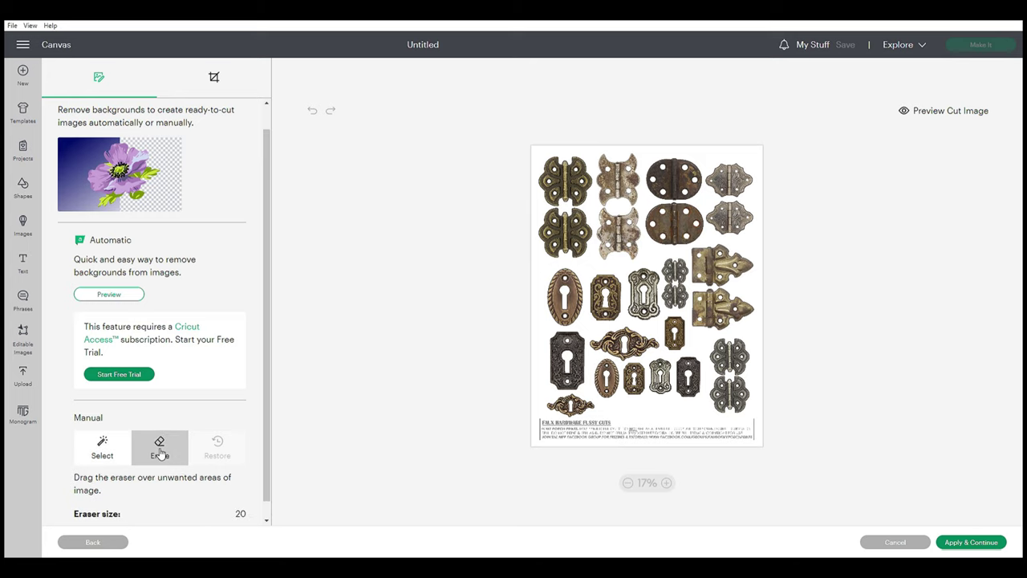
pyautogui.scroll(-1, 164, 449)
pyautogui.click(112, 432)
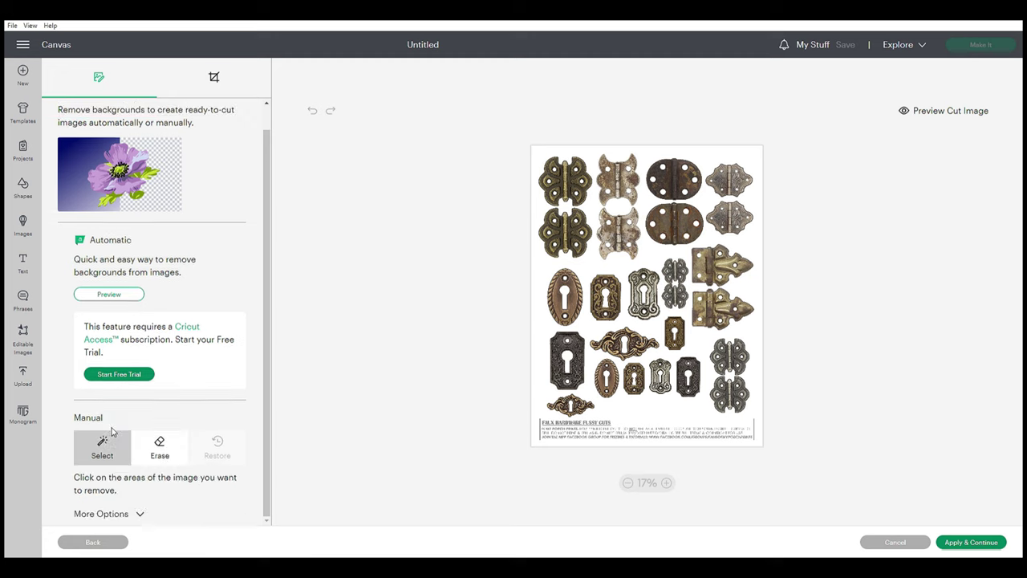
pyautogui.click(635, 420)
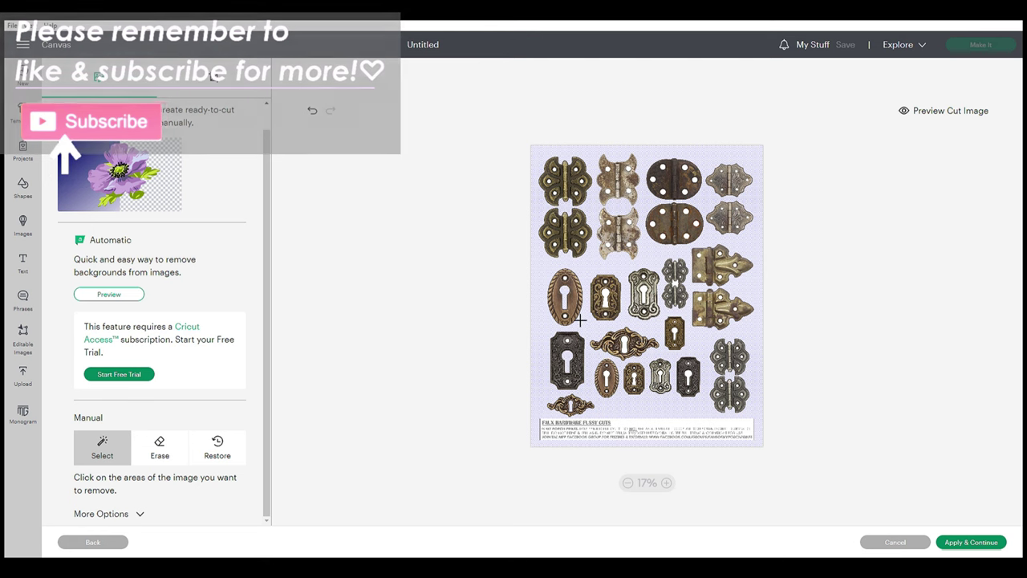
# Zoom in to check the hardware edges, then switch to manual erasing
pyautogui.click(668, 483)
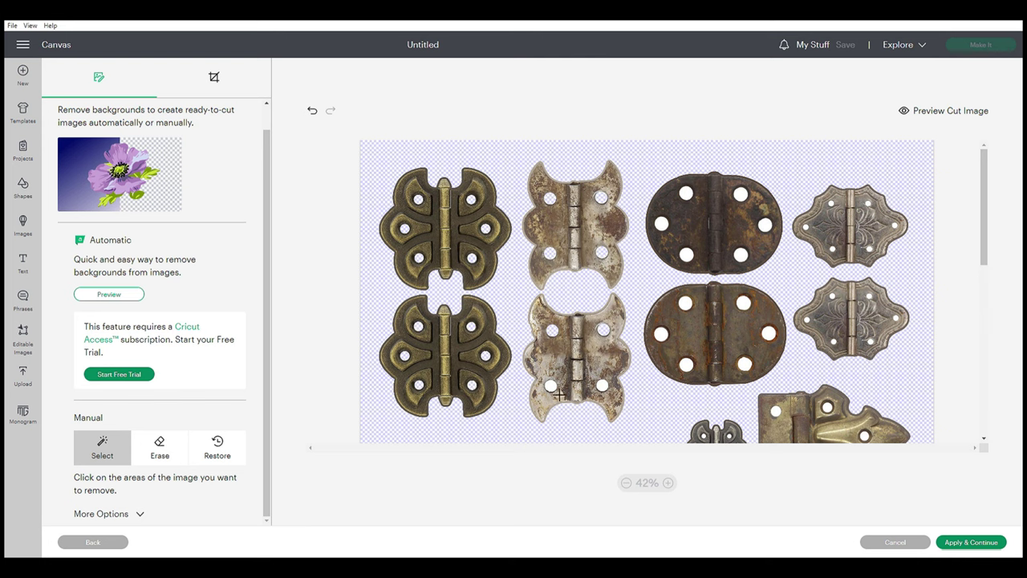
pyautogui.scroll(-3, 782, 311)
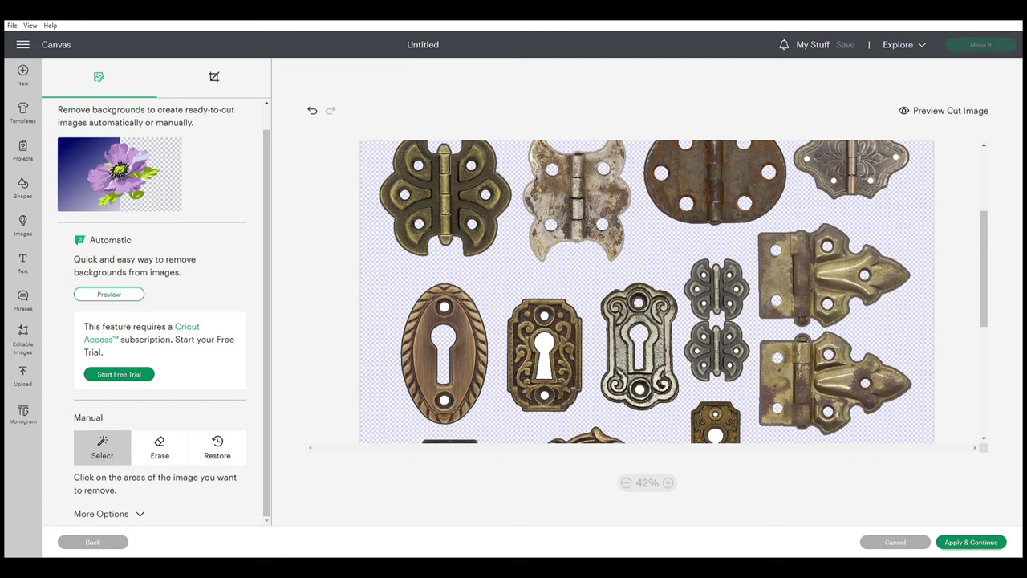
pyautogui.scroll(-3, 690, 273)
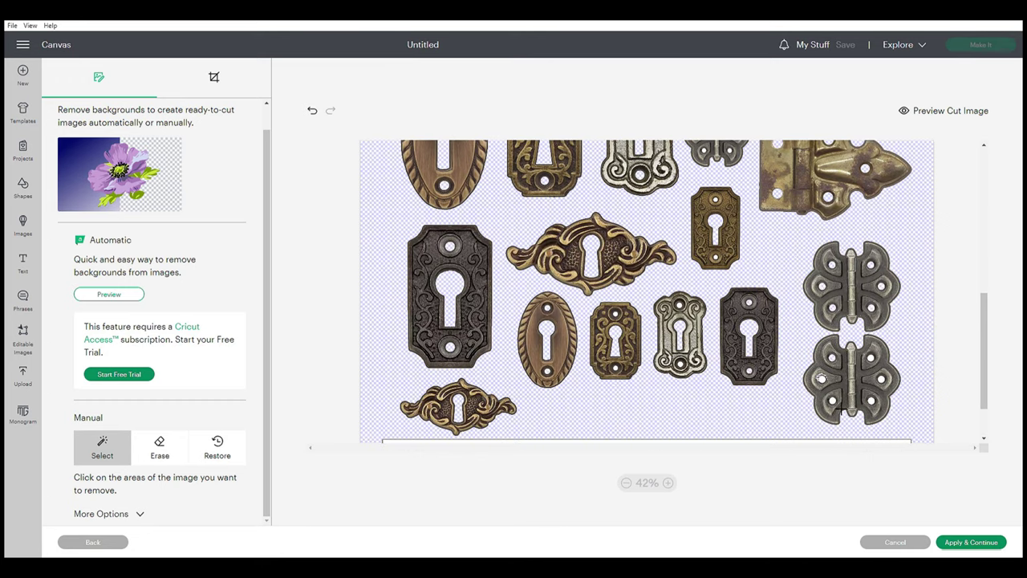
pyautogui.scroll(-1, 657, 340)
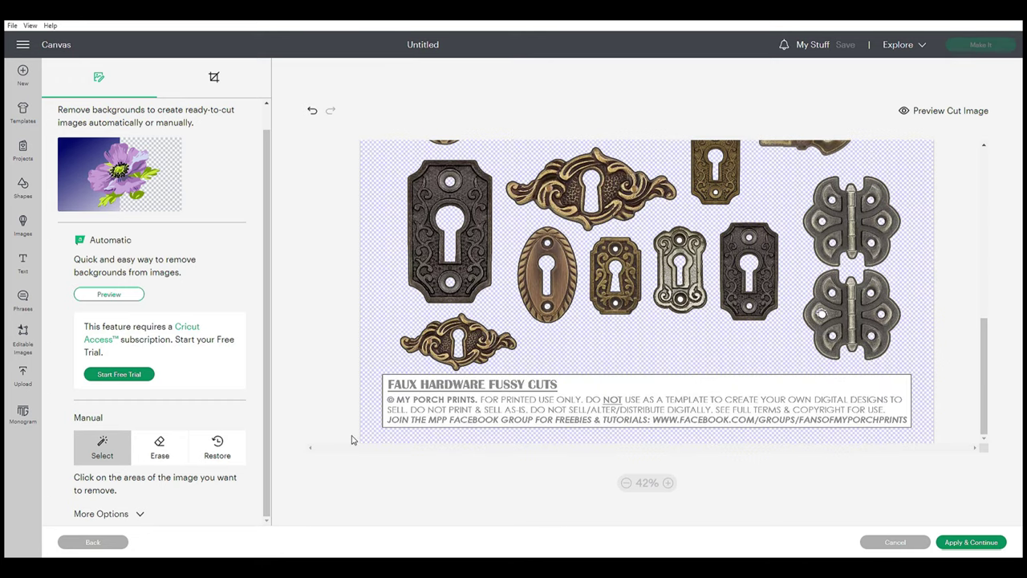
pyautogui.click(162, 451)
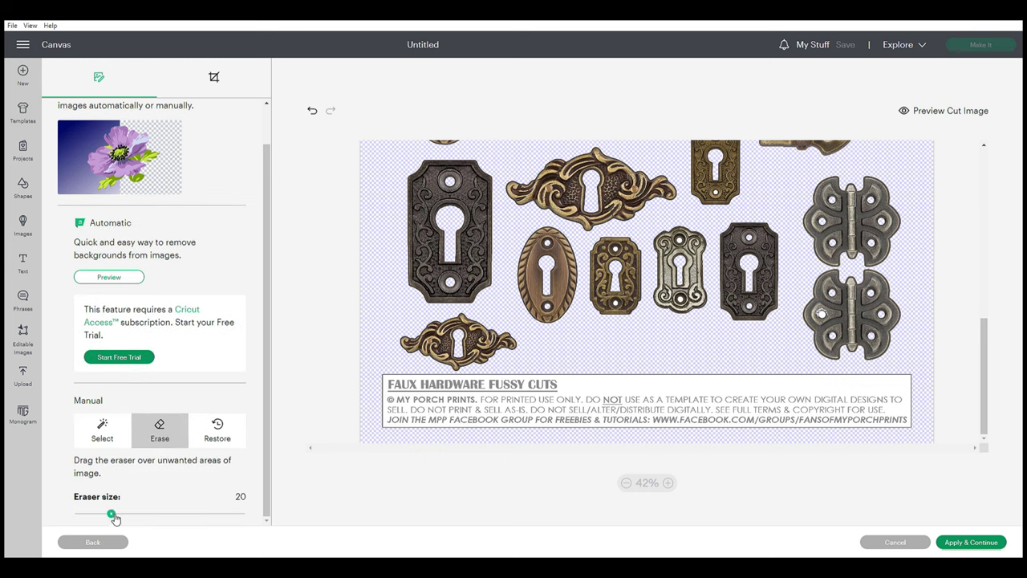
# Erase the FAUX HARDWARE FUSSY CUTS caption block with a size-100 eraser and apply
pyautogui.moveTo(113, 515); pyautogui.dragTo(259, 516)
pyautogui.moveTo(382, 390)
pyautogui.mouseDown()
pyautogui.moveTo(795, 390)
pyautogui.moveTo(904, 401)
pyautogui.moveTo(885, 415)
pyautogui.moveTo(735, 422)
pyautogui.moveTo(385, 422)
pyautogui.mouseUp()
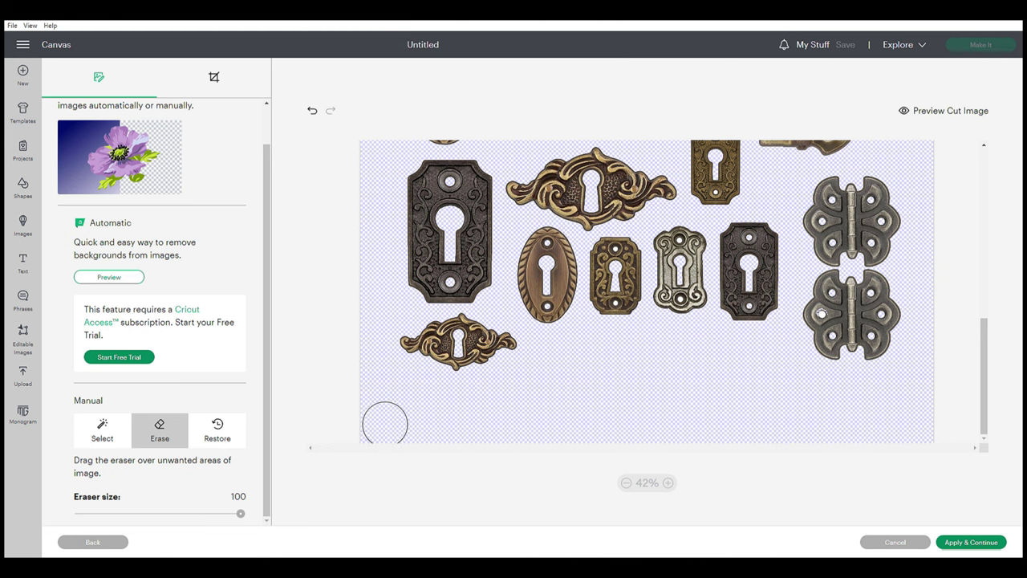
pyautogui.click(968, 545)
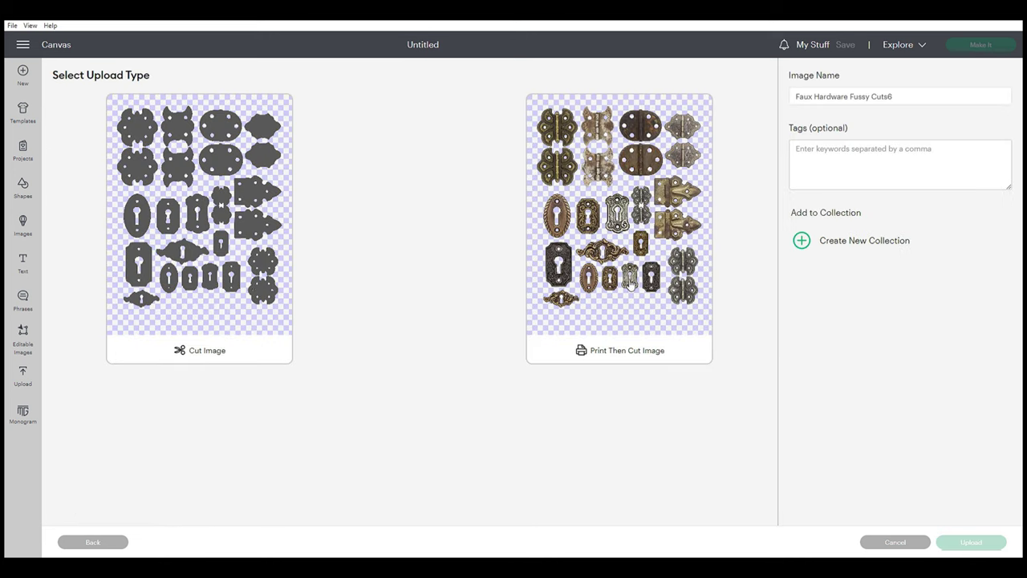
# Save the upload as a Print Then Cut image and add it to the canvas
pyautogui.click(599, 293)
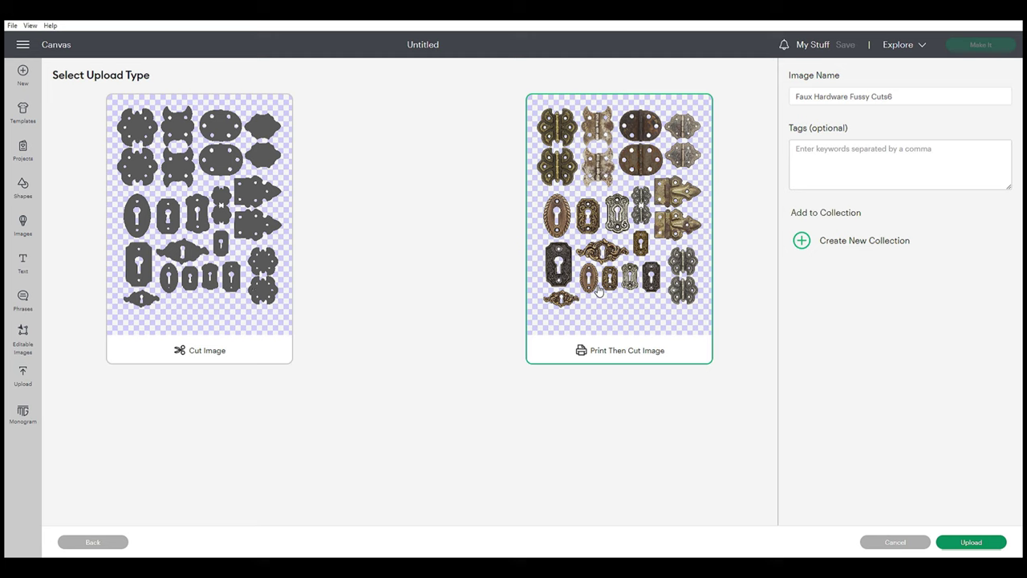
pyautogui.click(970, 542)
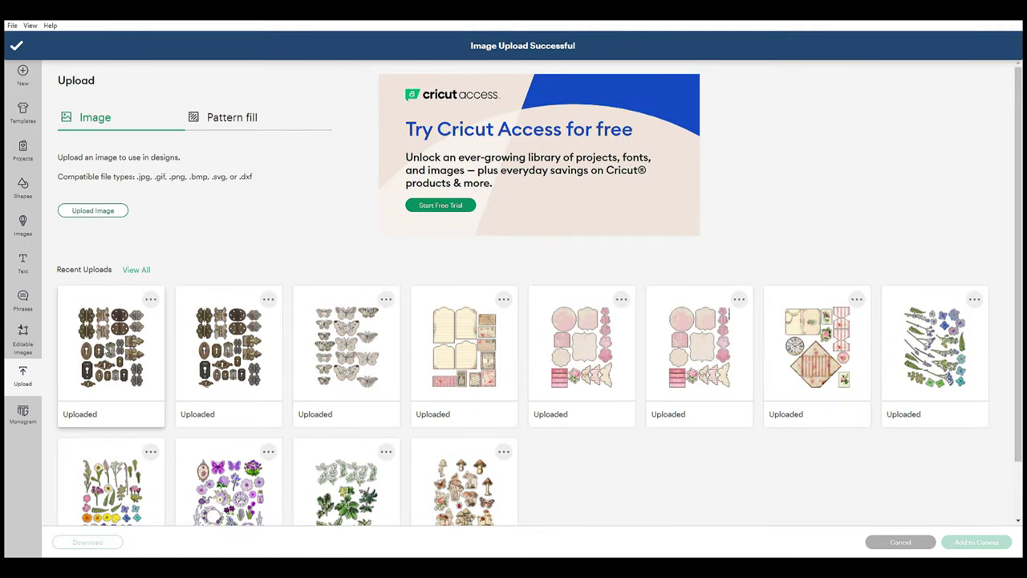
pyautogui.click(111, 345)
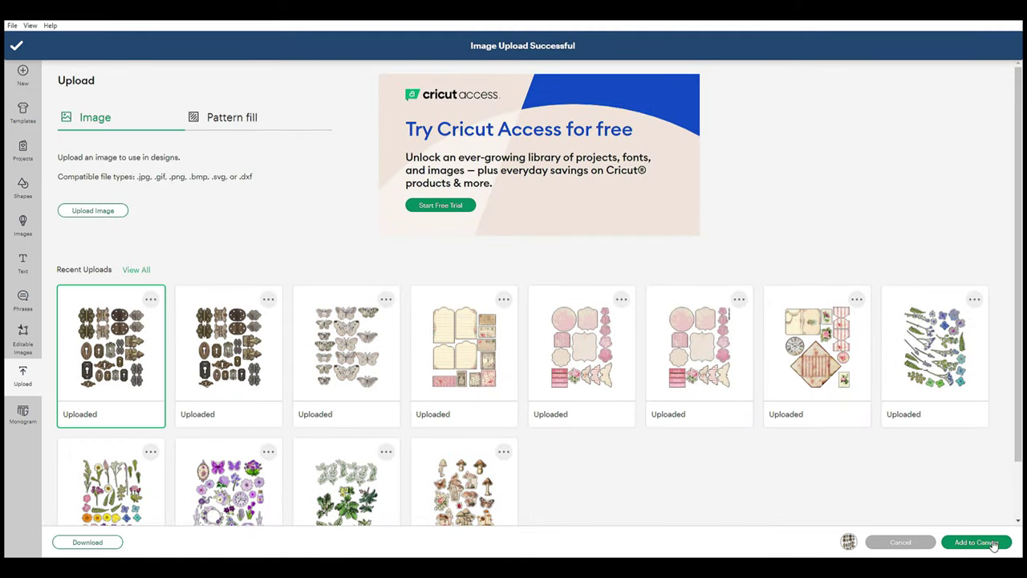
pyautogui.click(963, 543)
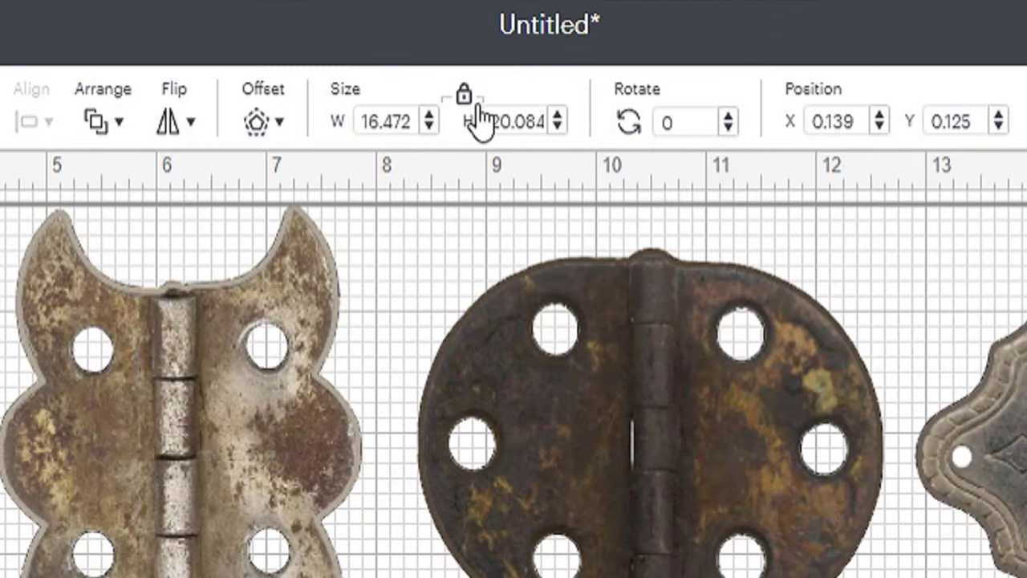
# Toggle proportional scaling and set the image height to 8 inches
pyautogui.click(464, 95)
pyautogui.click(527, 132)
pyautogui.doubleClick(548, 132)
pyautogui.write('8')
pyautogui.press('Return')
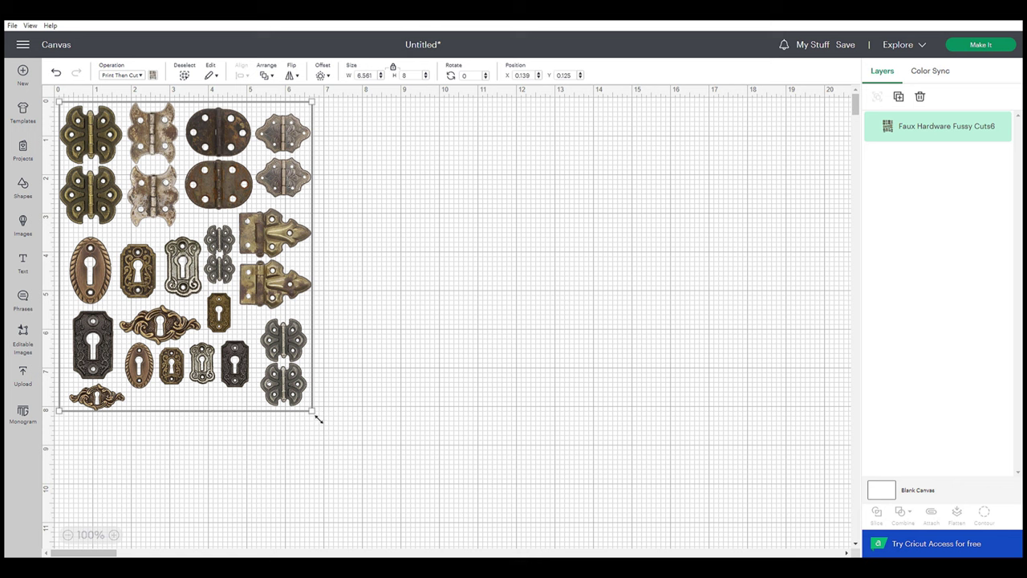
# Resize the hardware image by its corner handle to fit Print Then Cut limits (5.95 × 7.255)
pyautogui.moveTo(317, 417); pyautogui.dragTo(354, 449)
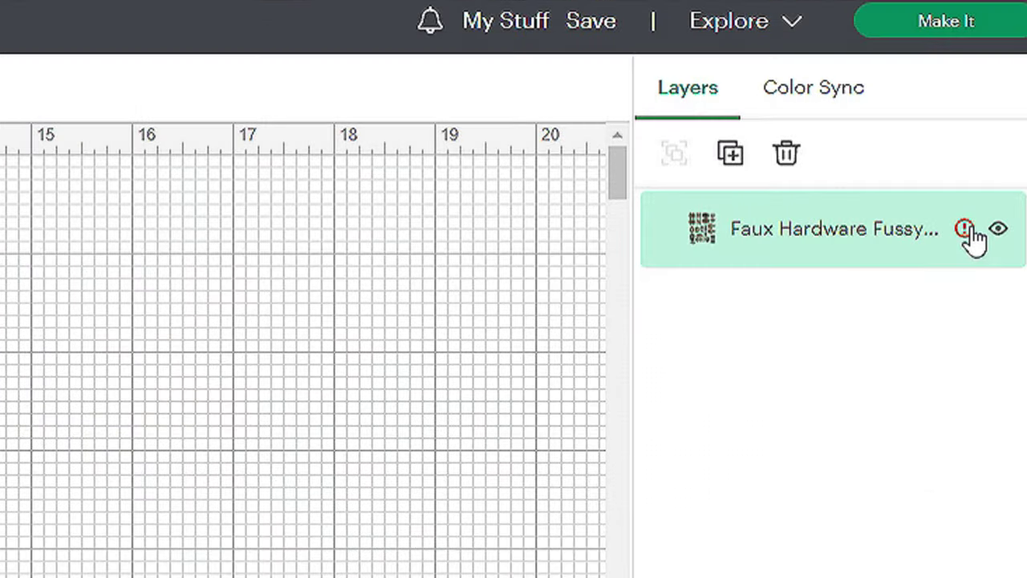
pyautogui.moveTo(987, 127)
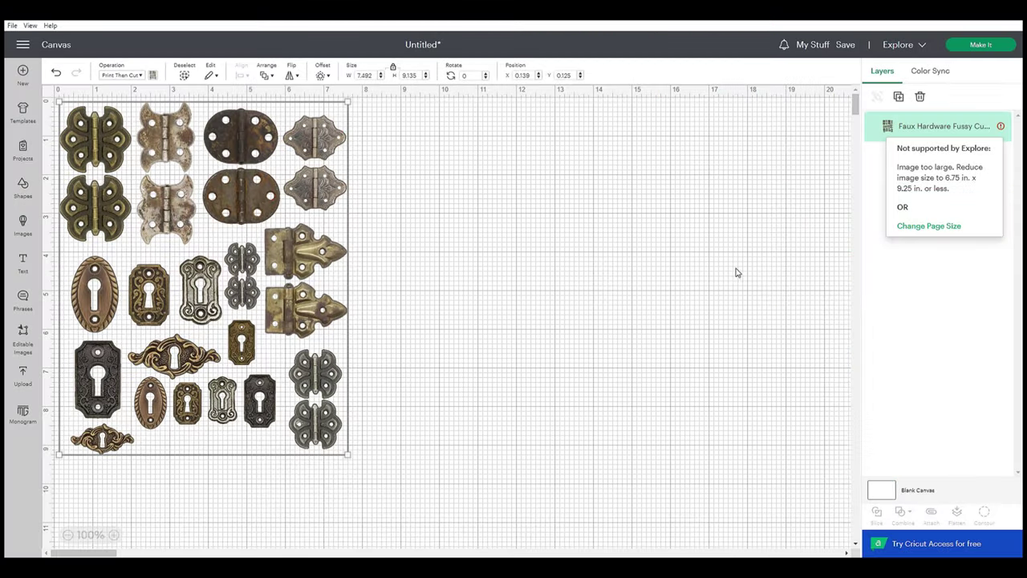
pyautogui.moveTo(354, 465); pyautogui.dragTo(292, 390)
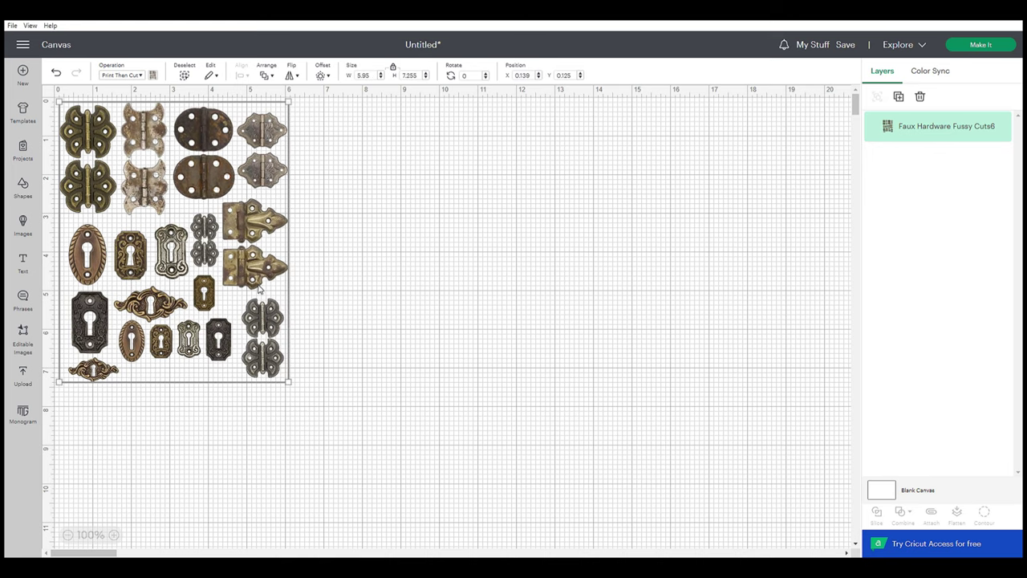
pyautogui.click(981, 46)
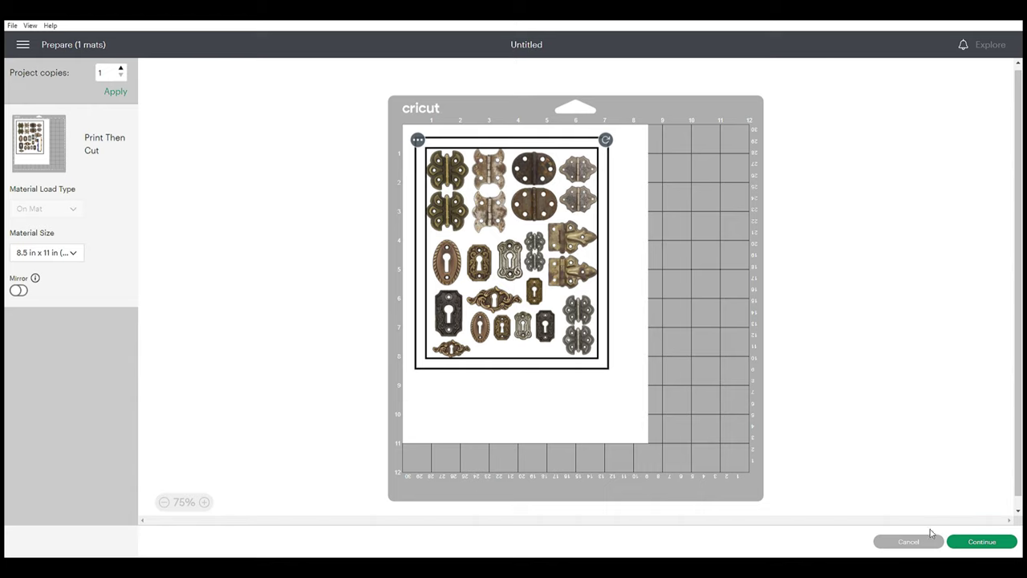
# Continue past the mat preview to the print setup for the Epson ET-2720
pyautogui.click(982, 542)
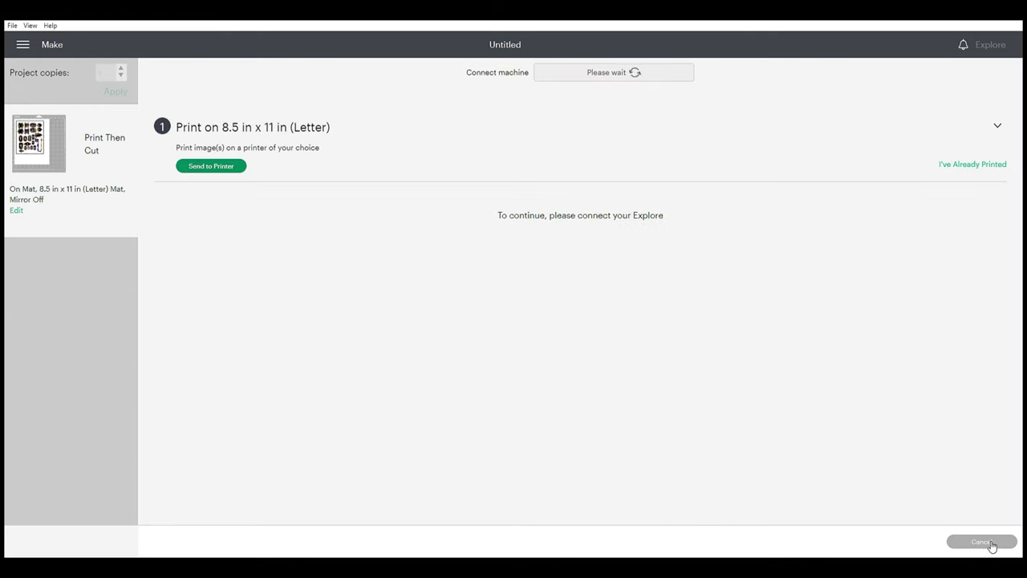
pyautogui.click(218, 167)
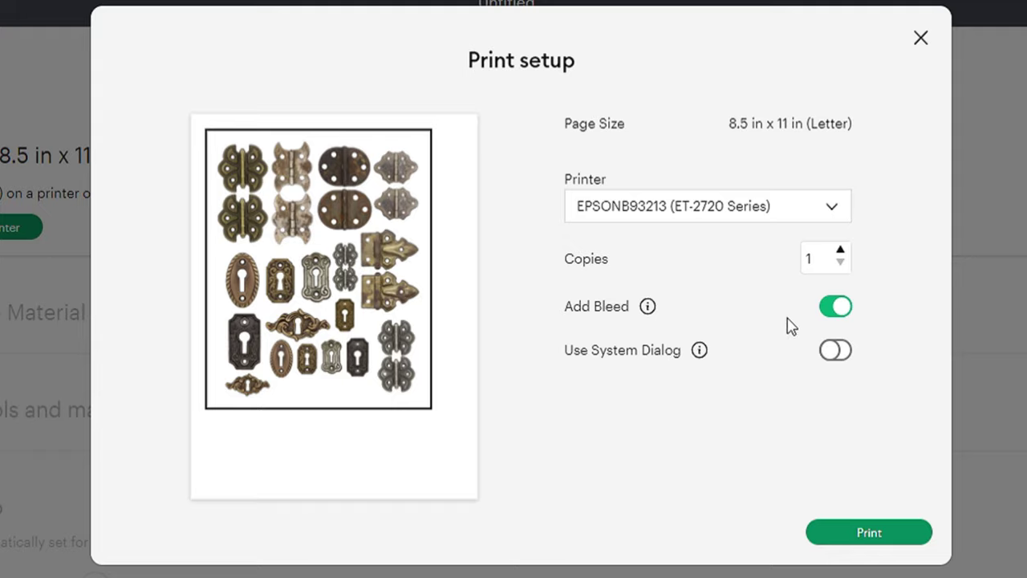
# Turn off Add Bleed and print the hardware sheet
pyautogui.click(833, 315)
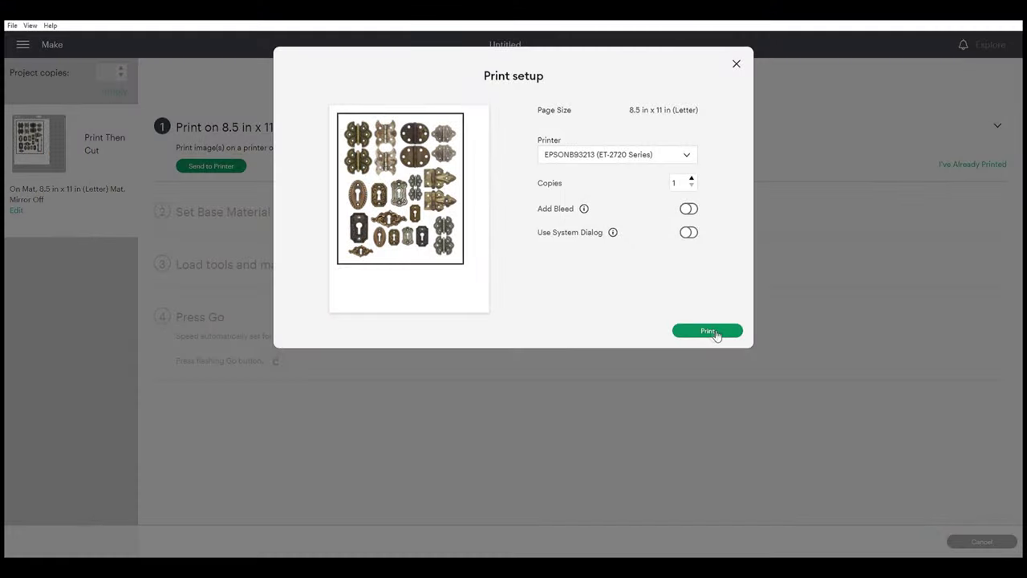
pyautogui.click(714, 332)
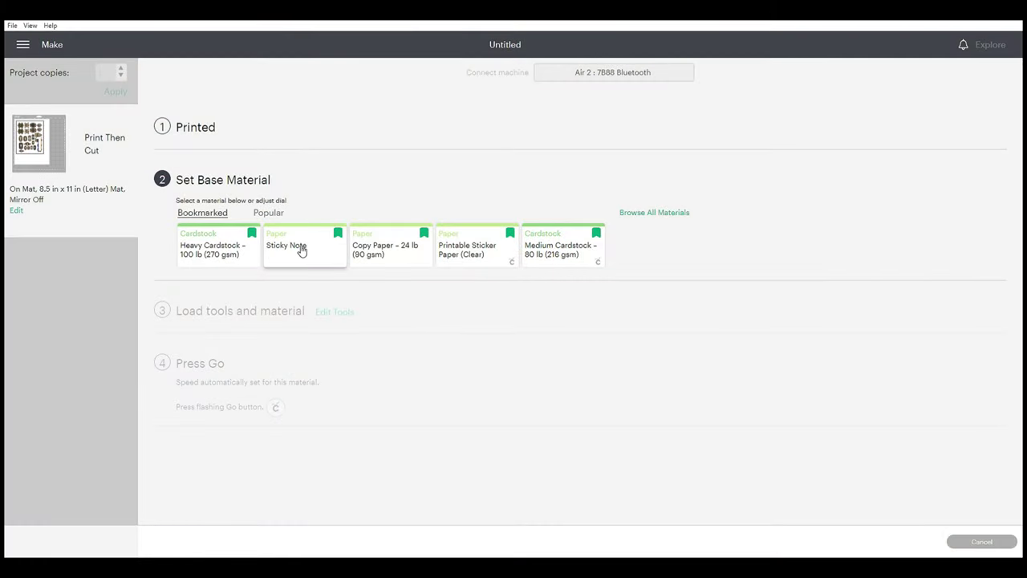
pyautogui.click(653, 213)
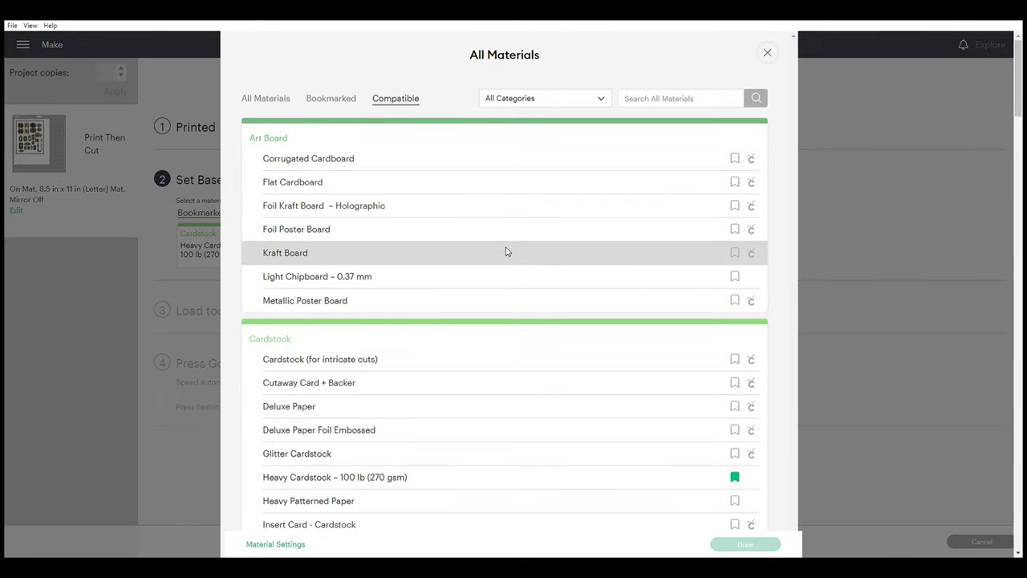
pyautogui.scroll(-5, 506, 251)
pyautogui.scroll(-10, 498, 275)
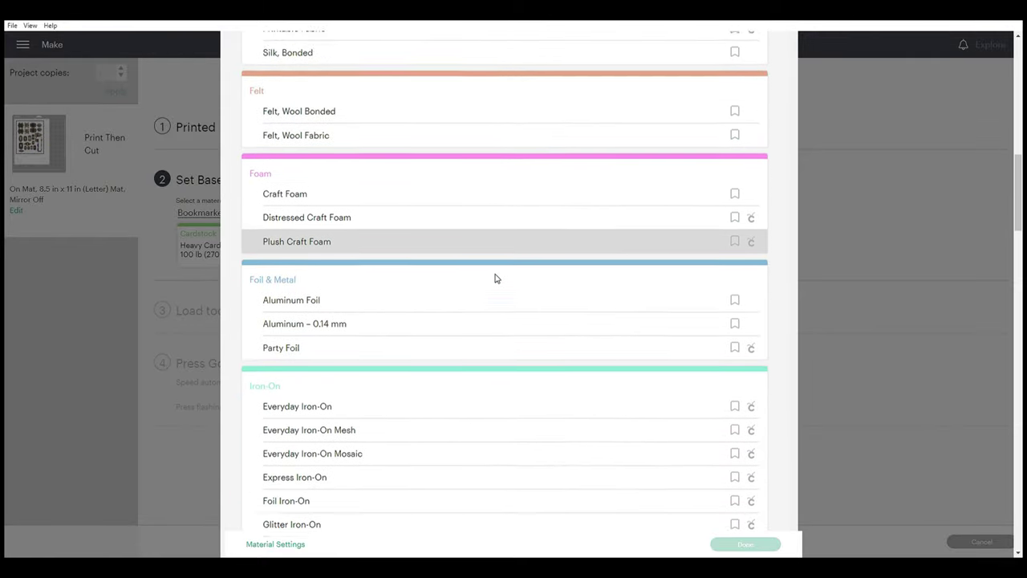
pyautogui.scroll(-10, 495, 278)
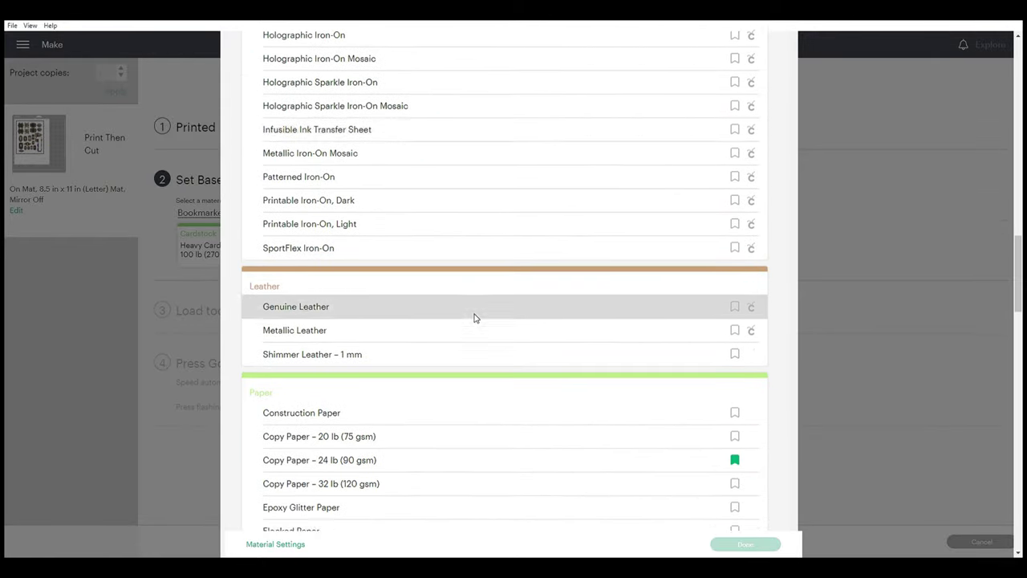
pyautogui.scroll(-5, 474, 318)
pyautogui.scroll(-7, 474, 318)
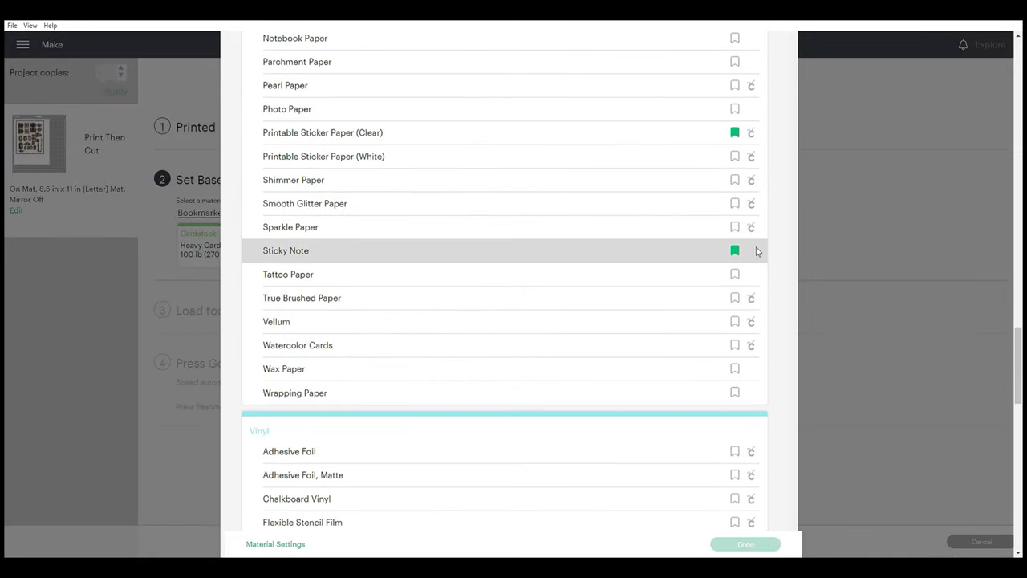
pyautogui.scroll(7, 502, 283)
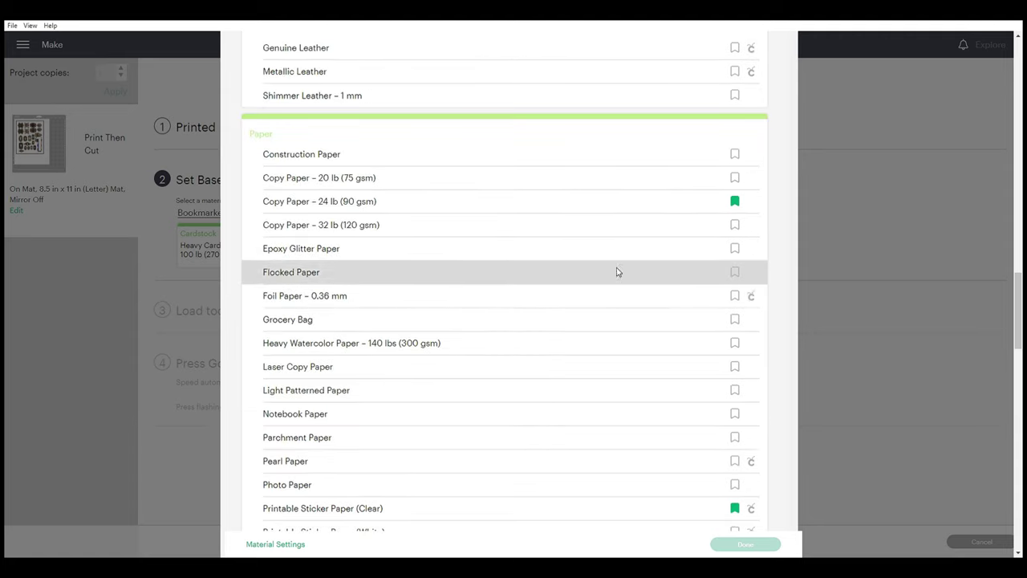
pyautogui.scroll(20, 578, 234)
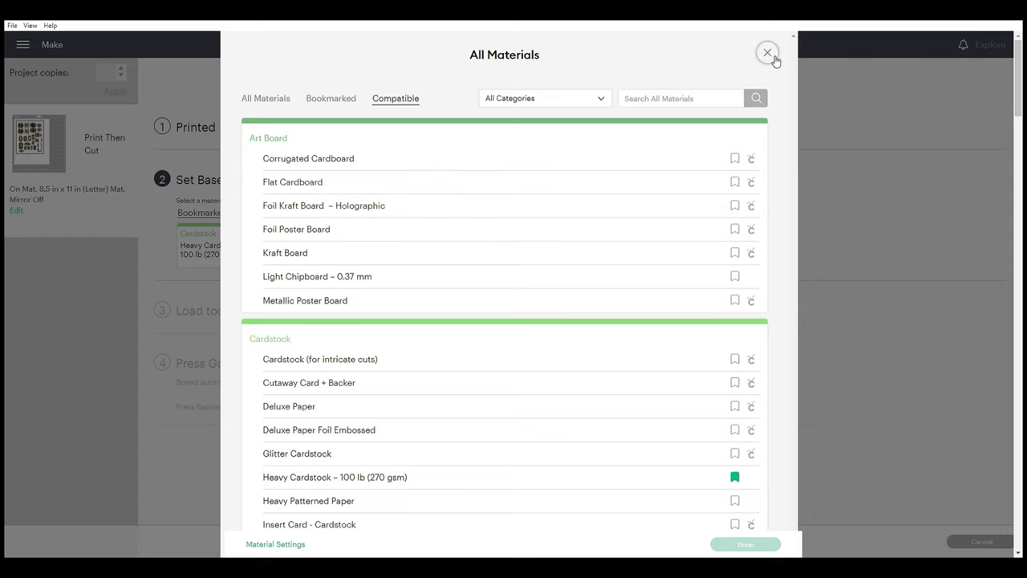
pyautogui.click(768, 53)
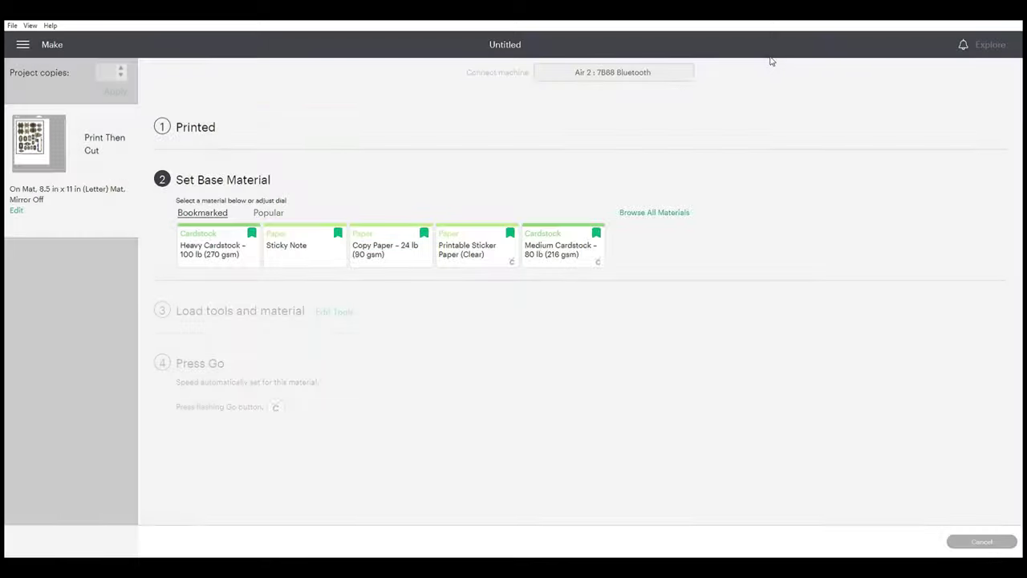